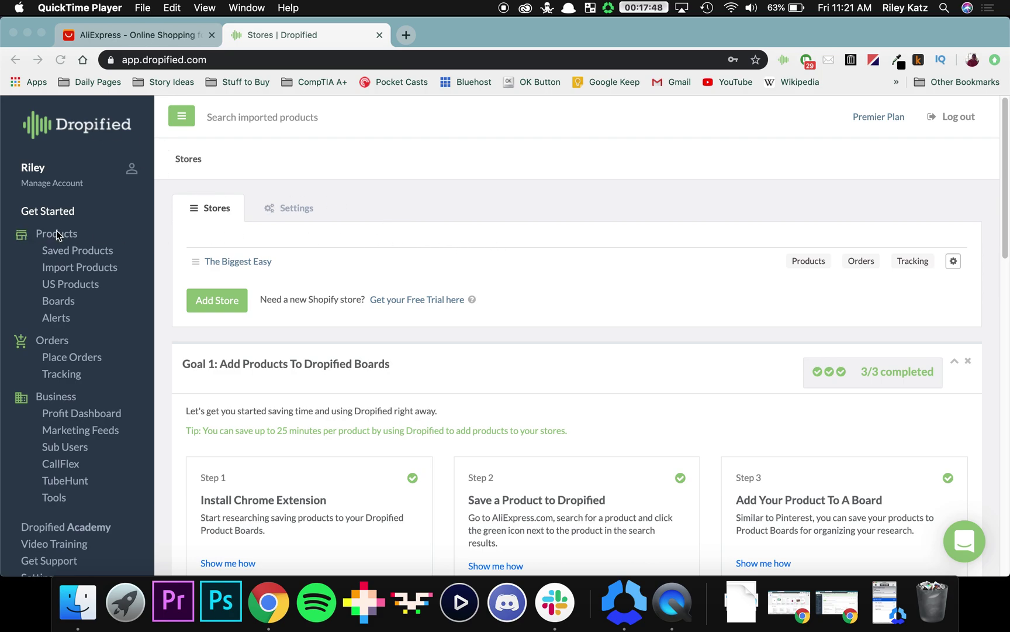
# - Bring the Chrome window showing the Dropified Stores page to the front
pyautogui.click(62, 302)
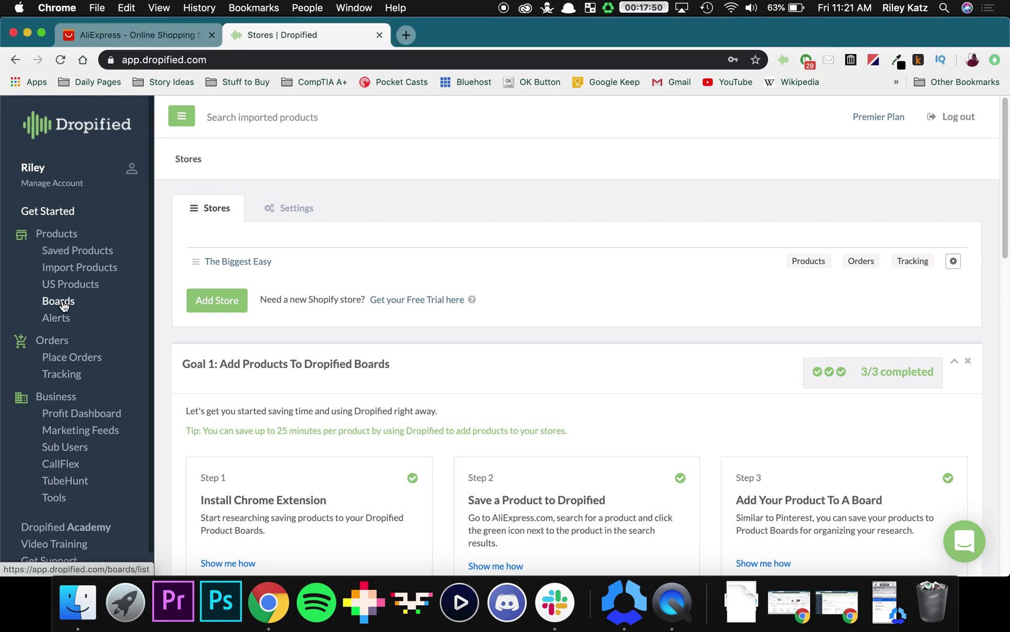
# - On the Boards page, add a new board named 'Games'
pyautogui.click(62, 302)
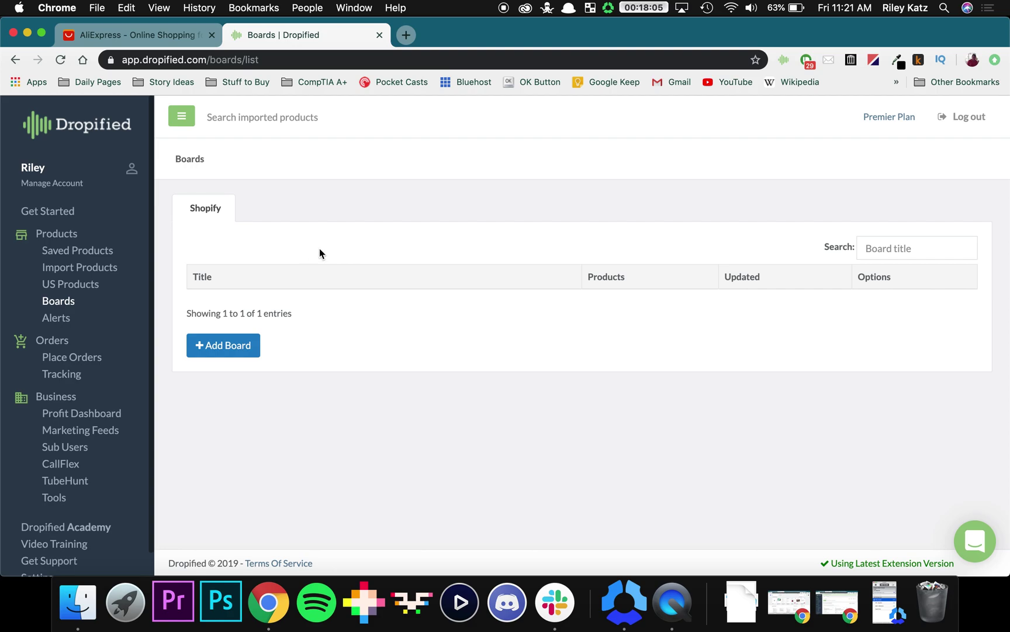
pyautogui.click(221, 353)
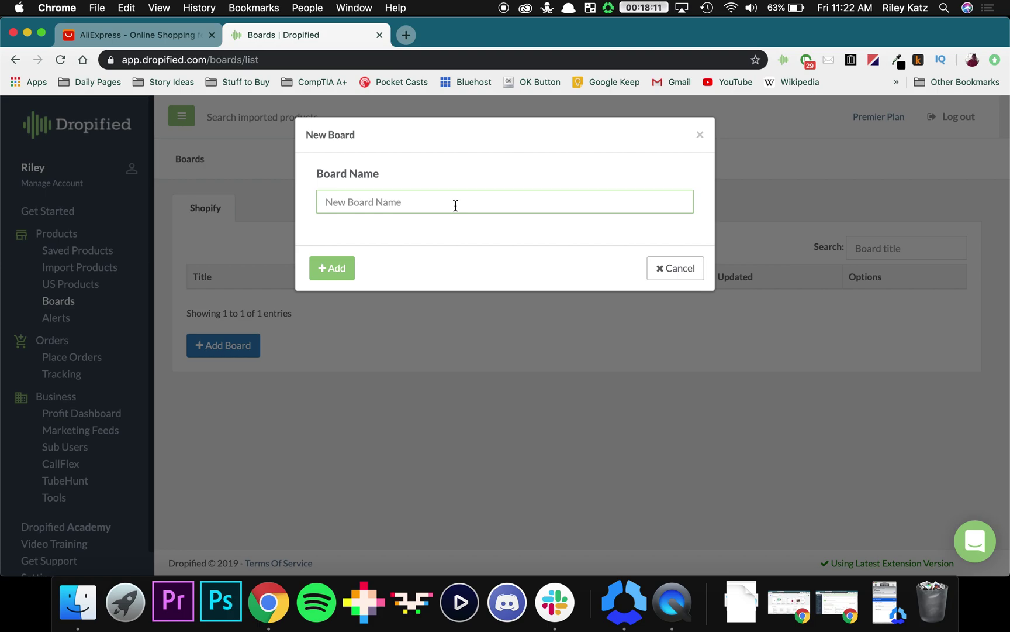
pyautogui.write('Games')
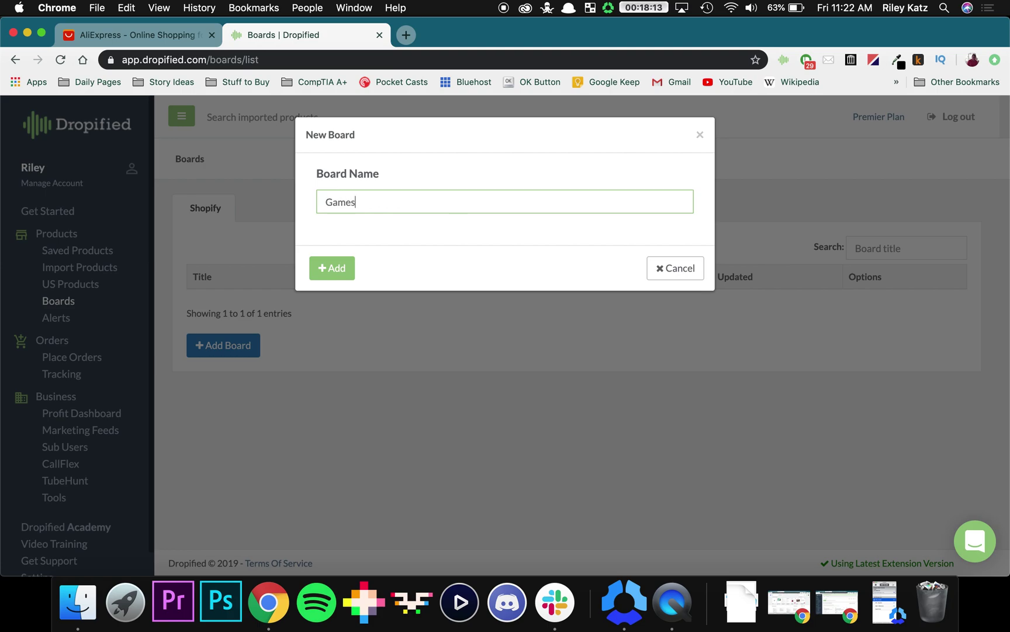
pyautogui.click(340, 274)
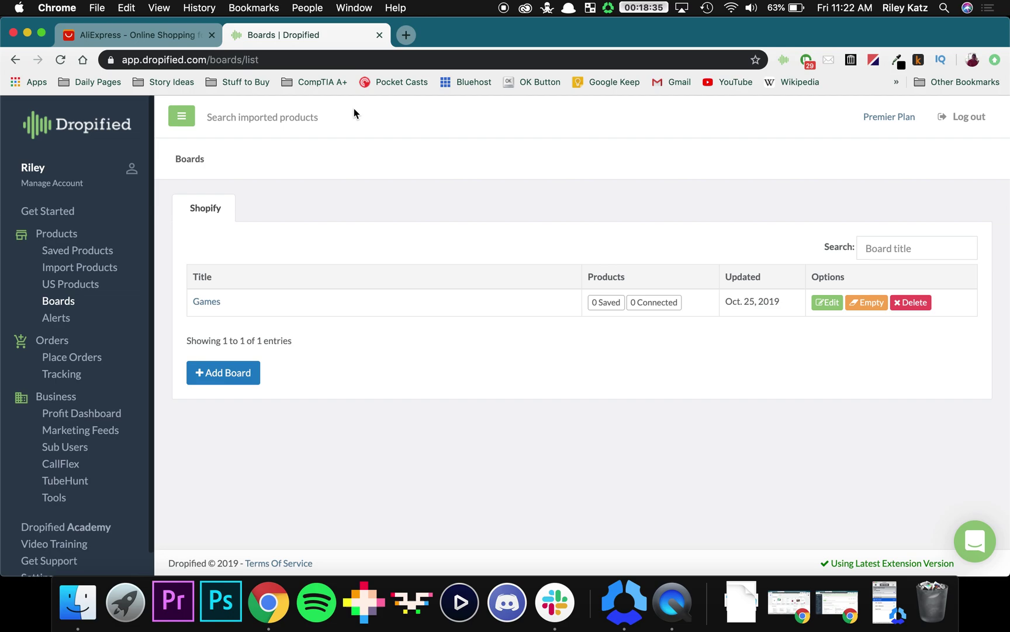
# - Search AliExpress for 'games' and scroll the results to open the PocketGo handheld console listing
pyautogui.click(174, 37)
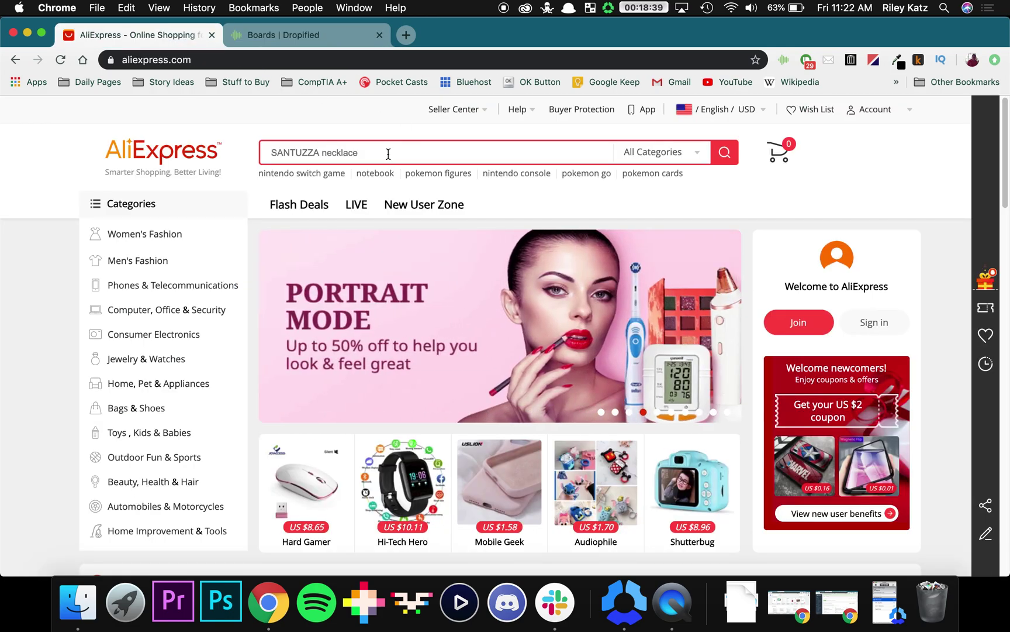
pyautogui.click(388, 154)
pyautogui.write('games')
pyautogui.press('Return')
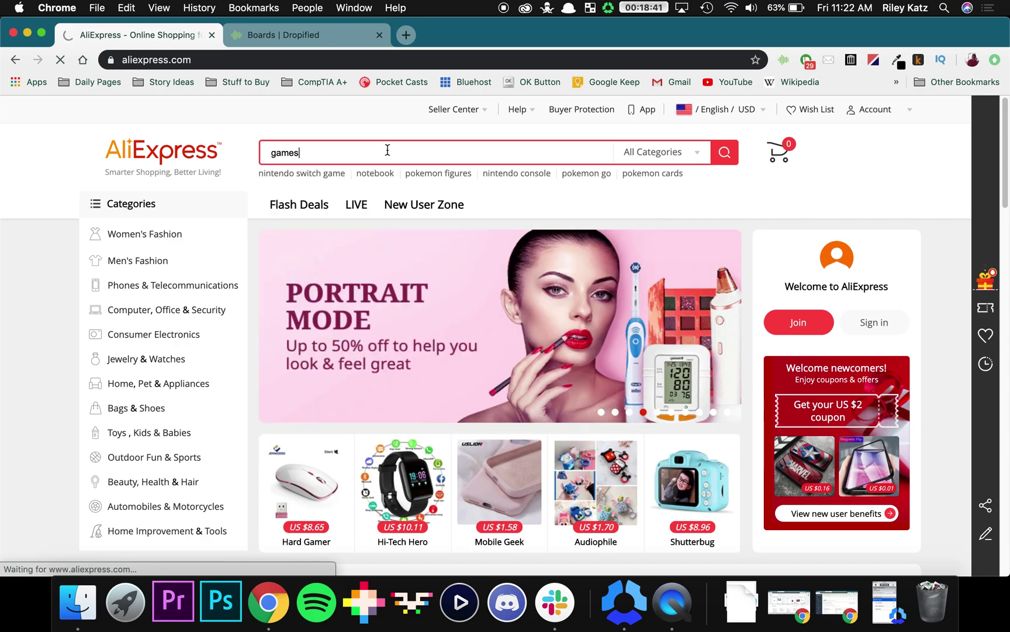
pyautogui.scroll(-3, 387, 376)
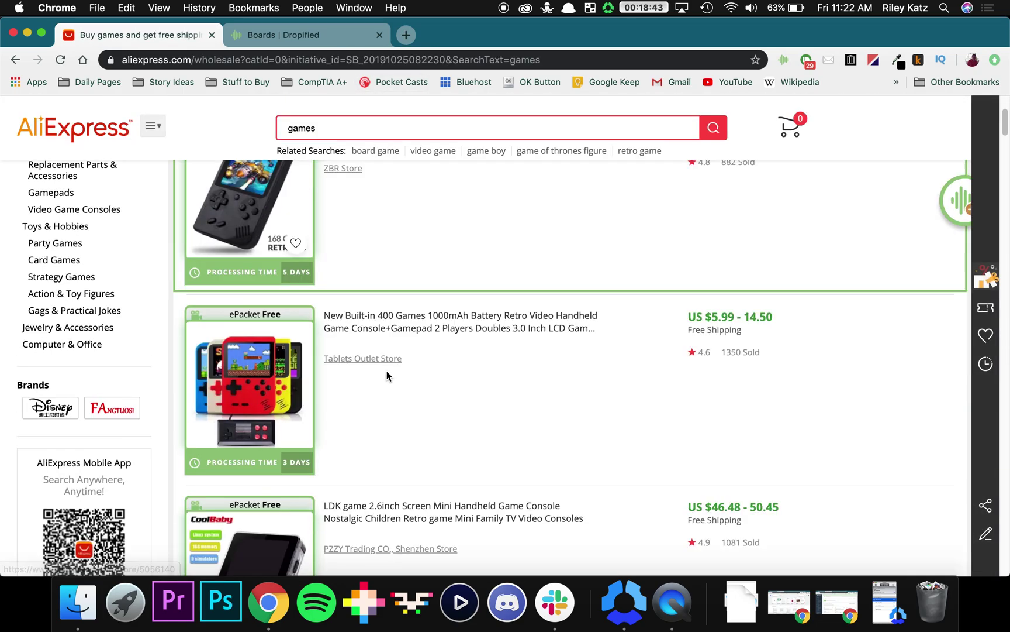
pyautogui.scroll(-10, 387, 376)
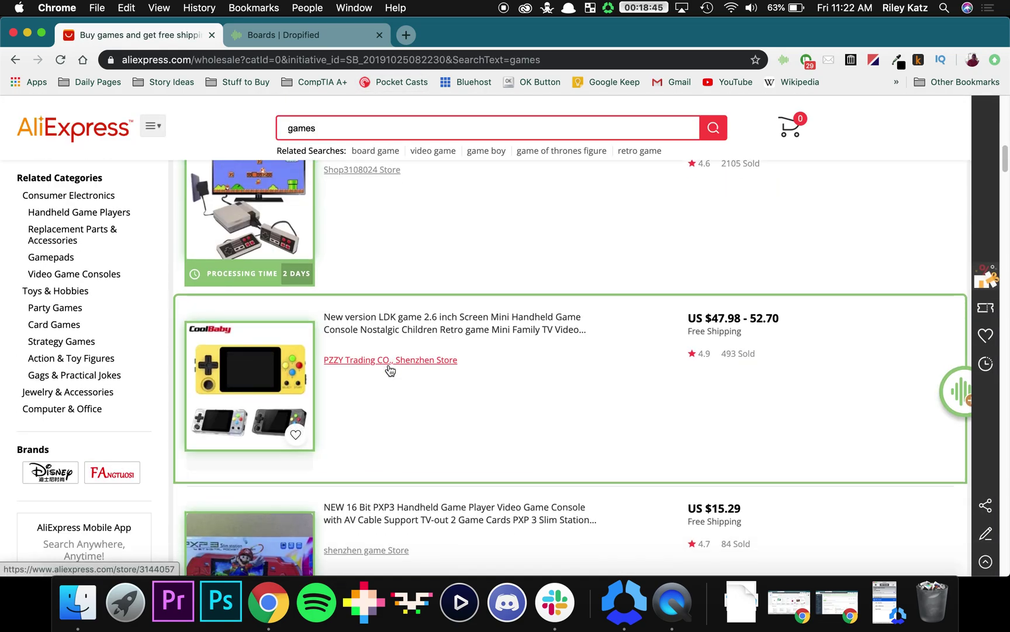
pyautogui.scroll(-4, 389, 368)
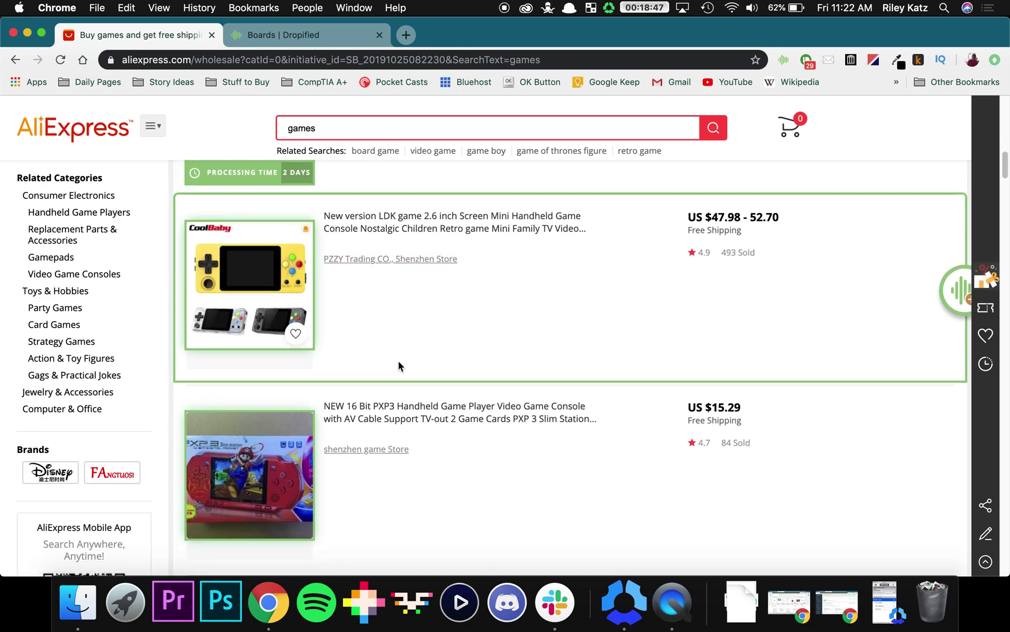
pyautogui.scroll(-2, 398, 365)
pyautogui.scroll(-8, 458, 386)
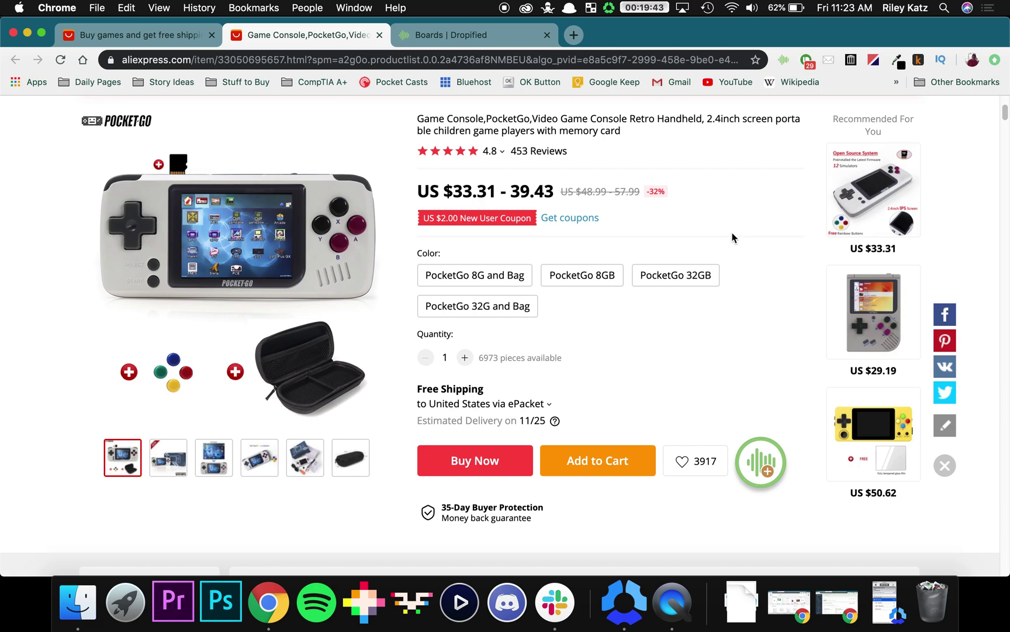
# - Save the PocketGo console to Dropified for later and close its product tab
pyautogui.click(784, 60)
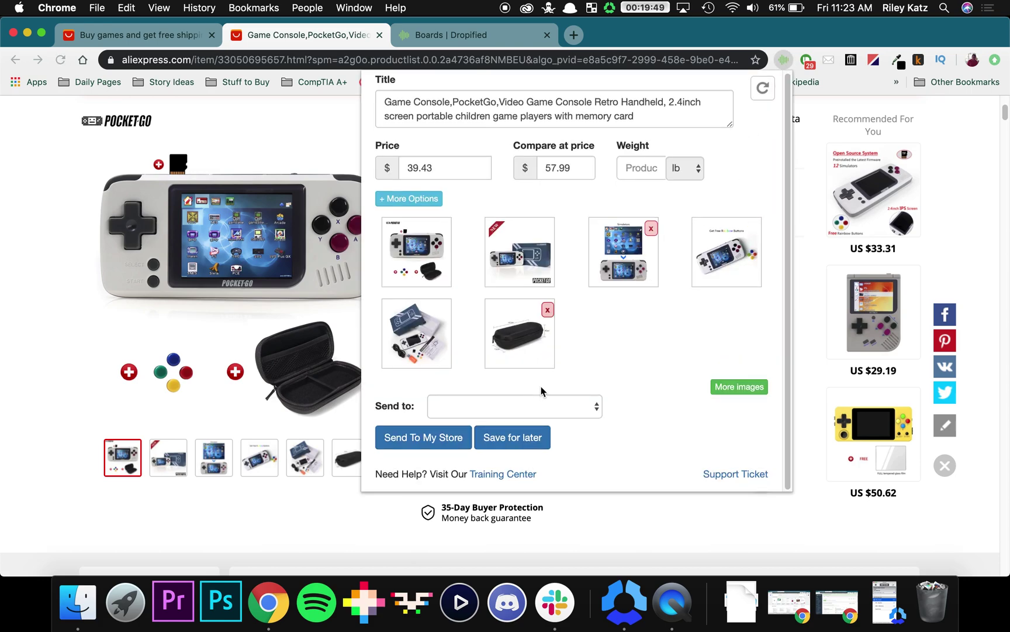
pyautogui.click(517, 438)
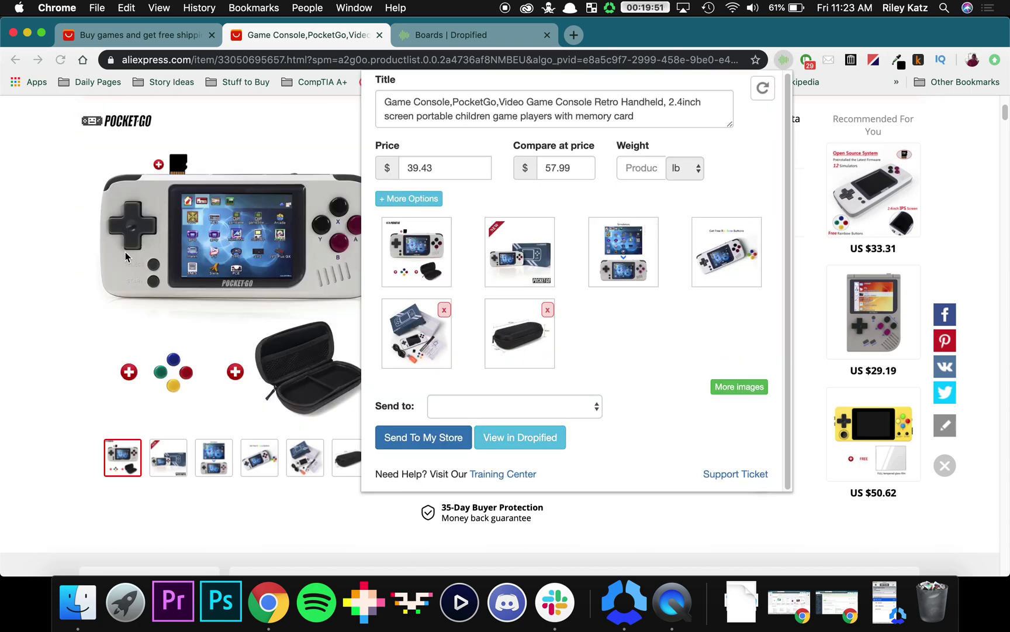
pyautogui.click(48, 270)
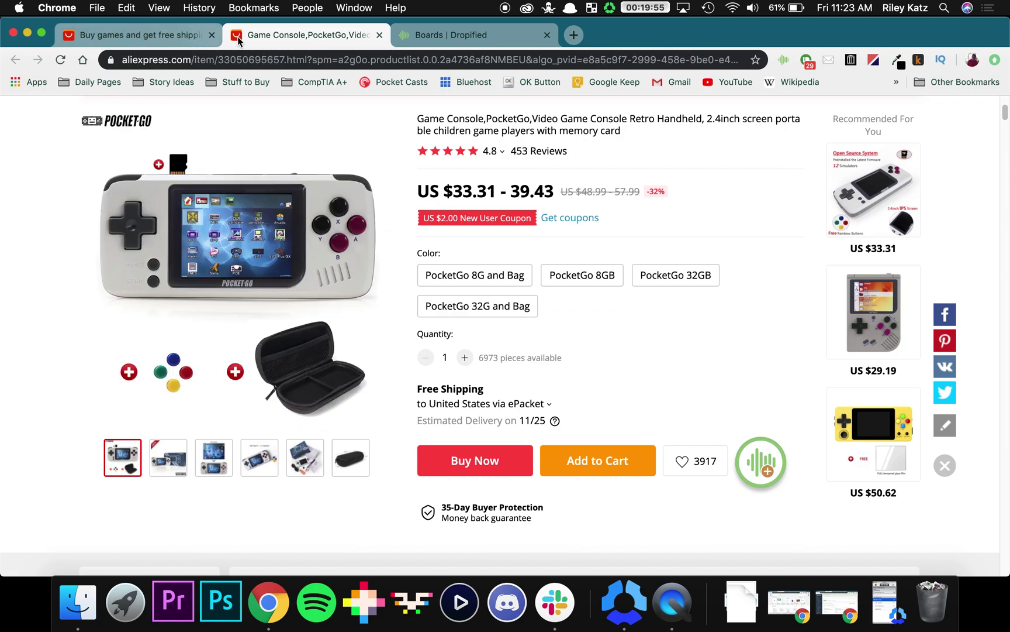
pyautogui.click(381, 35)
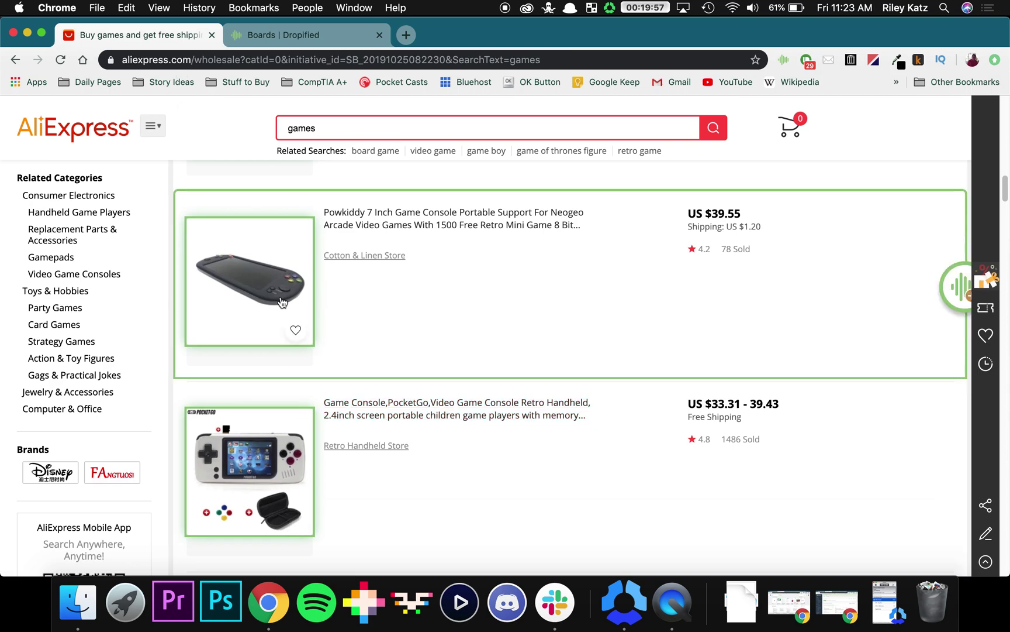
# - Save the Powkiddy 7 Inch Game Console to Dropified for later and close its tab
pyautogui.click(233, 313)
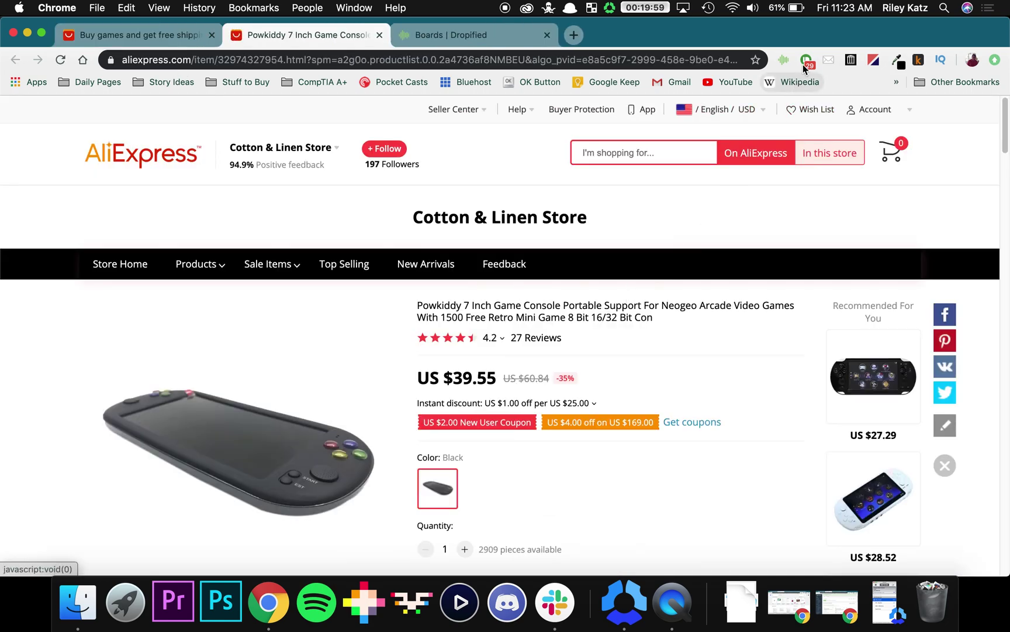
pyautogui.click(794, 61)
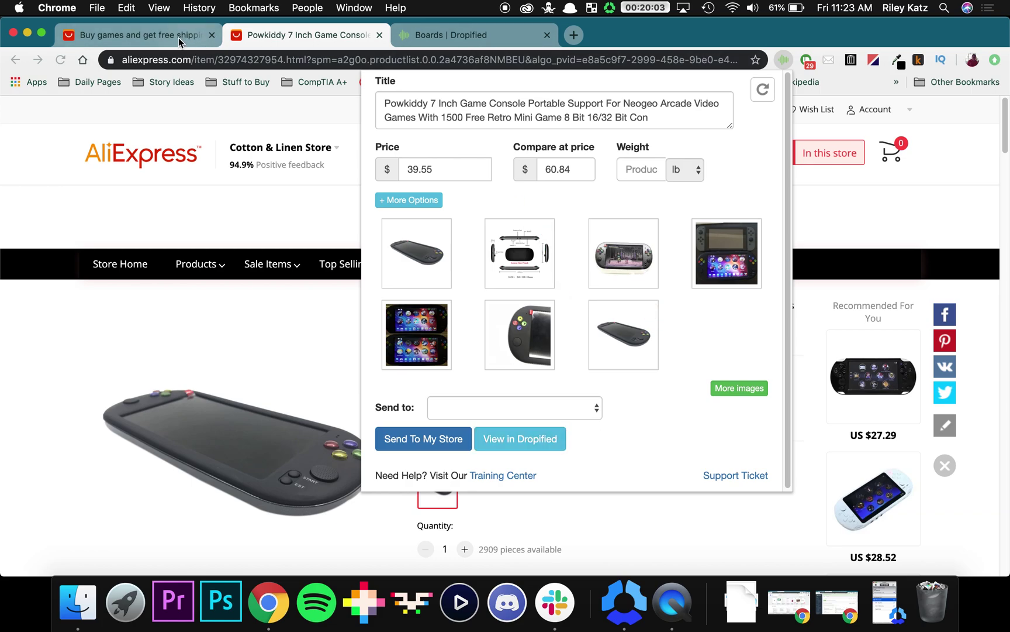
pyautogui.click(106, 174)
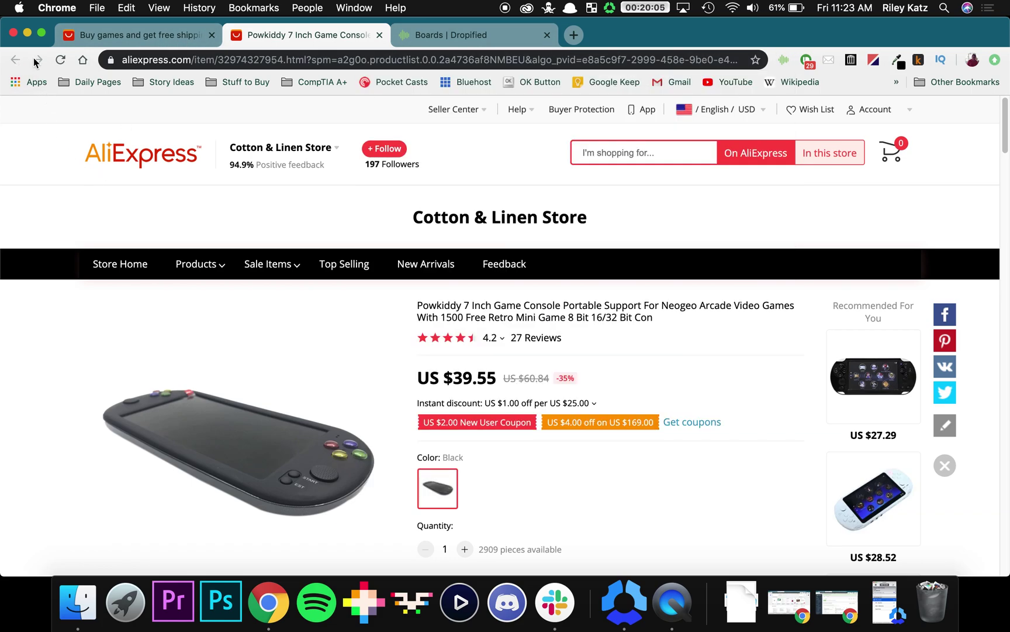
pyautogui.click(380, 34)
# - Save the Retroflag GPi Case to Dropified, then return to the Dropified Boards tab
pyautogui.scroll(-3, 461, 352)
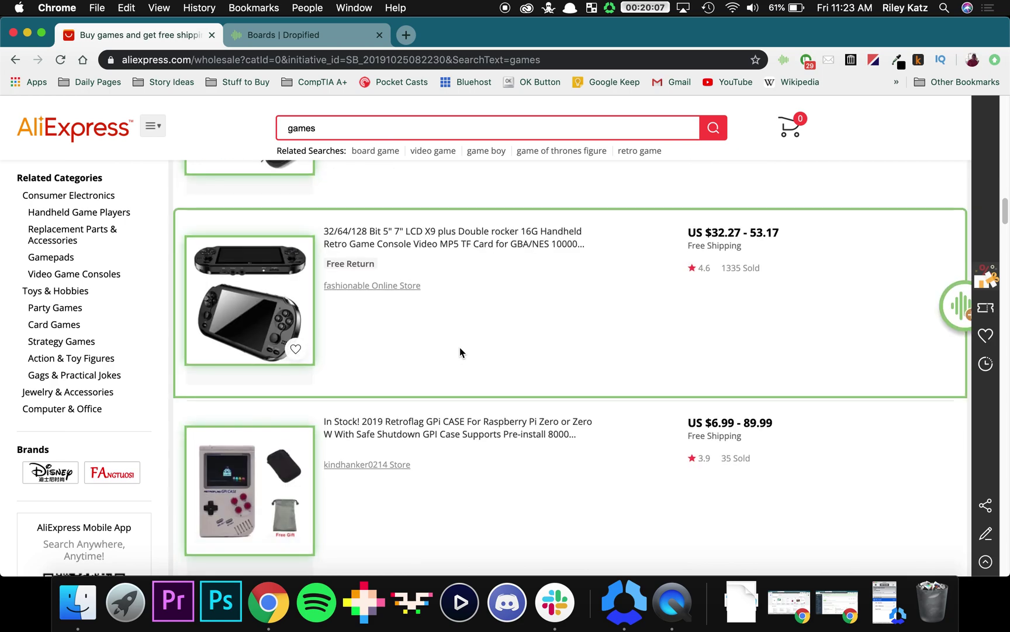
pyautogui.click(514, 419)
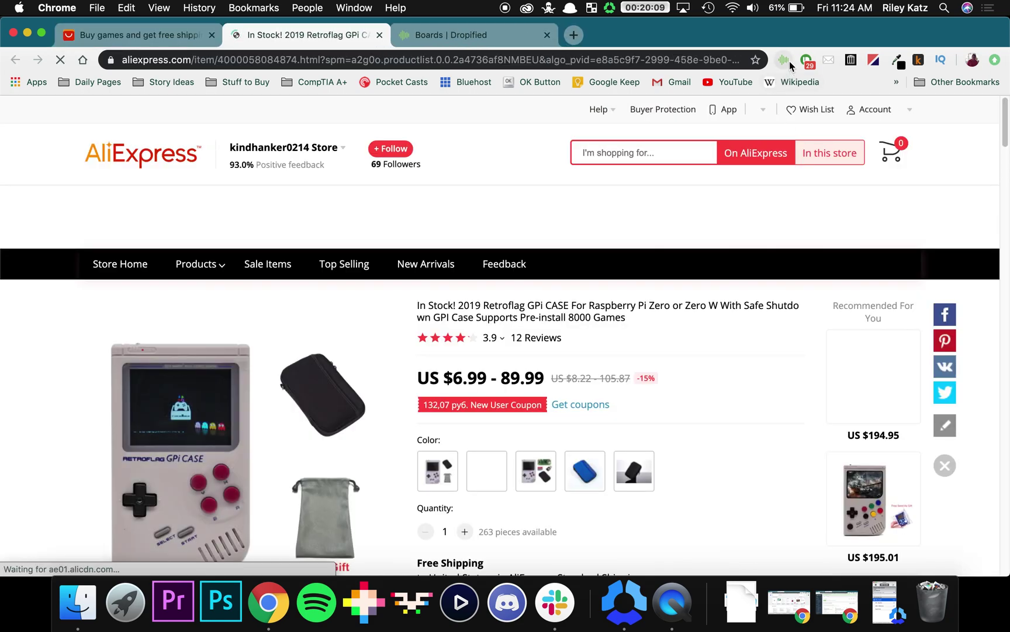
pyautogui.click(790, 61)
pyautogui.scroll(-2, 512, 385)
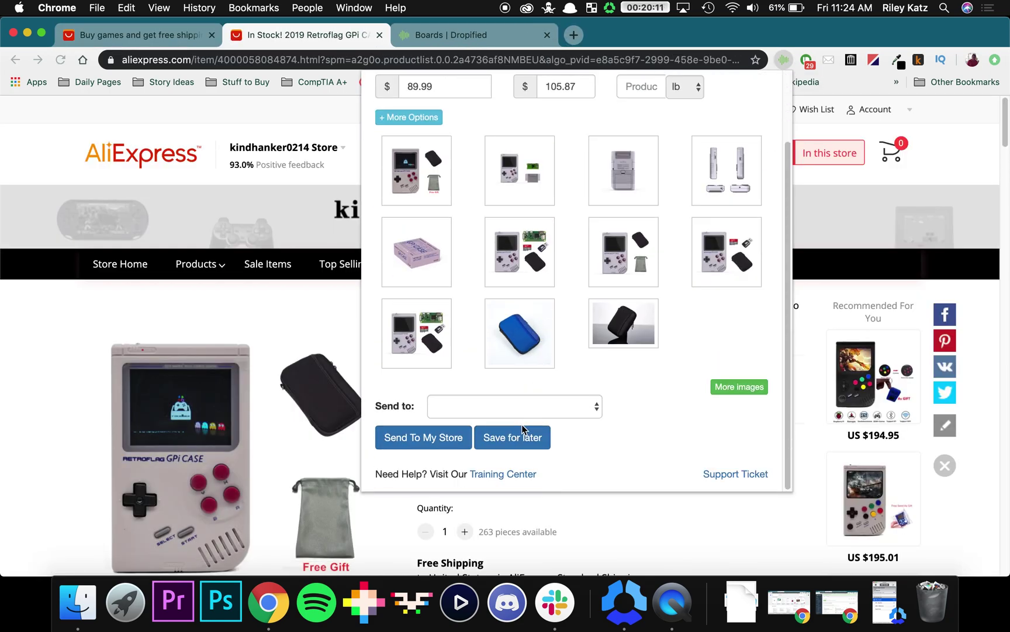
pyautogui.click(524, 432)
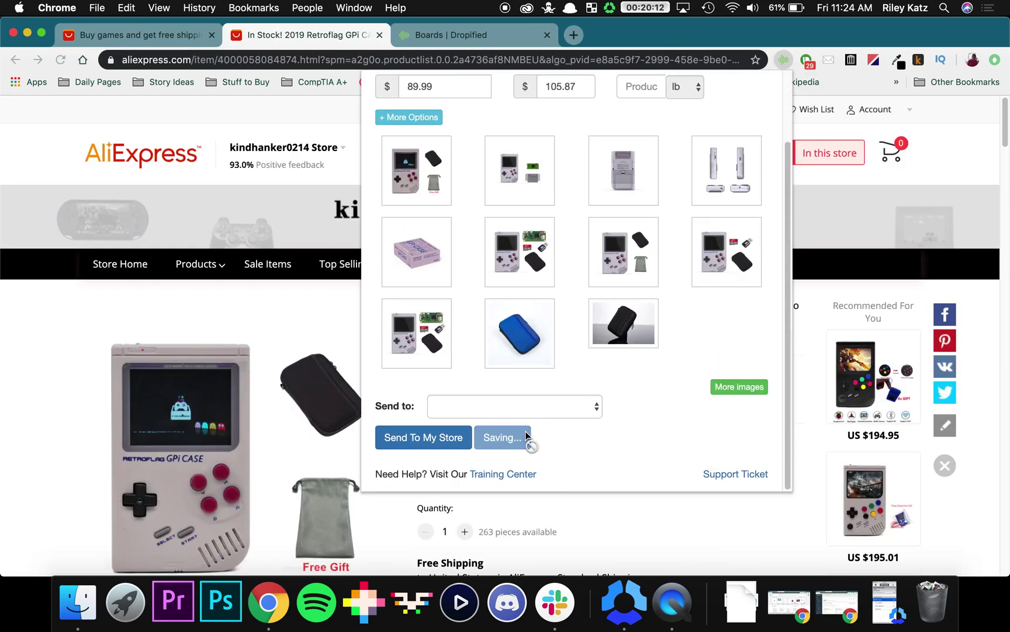
pyautogui.click(800, 361)
pyautogui.click(462, 37)
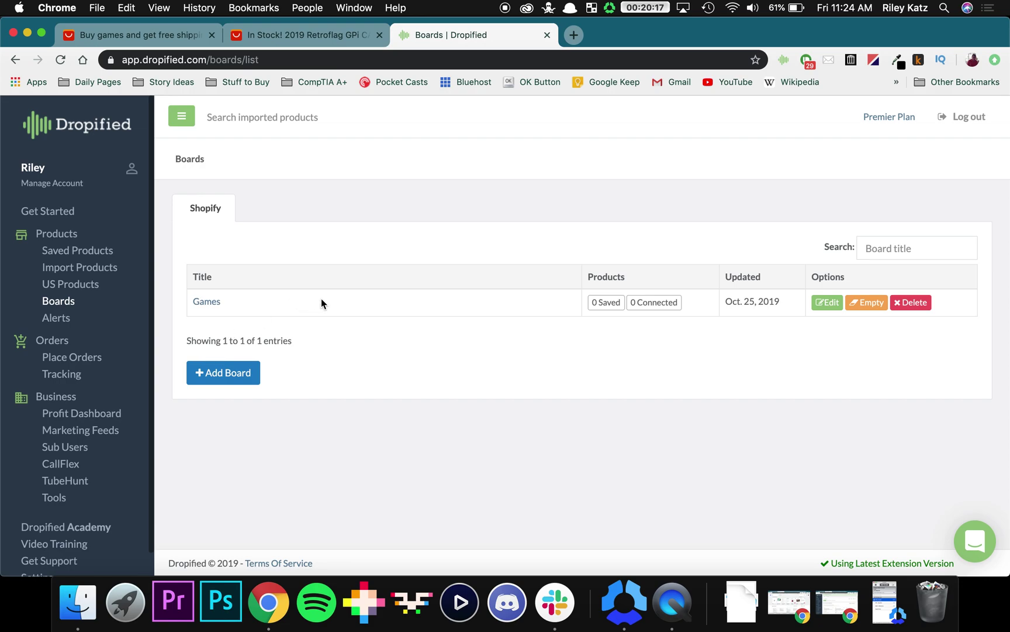
# - In Saved Products, assign the Retroflag GPi Case, Powkiddy 7 Inch and PocketGo consoles to the Games board
pyautogui.click(82, 252)
pyautogui.scroll(-1, 357, 277)
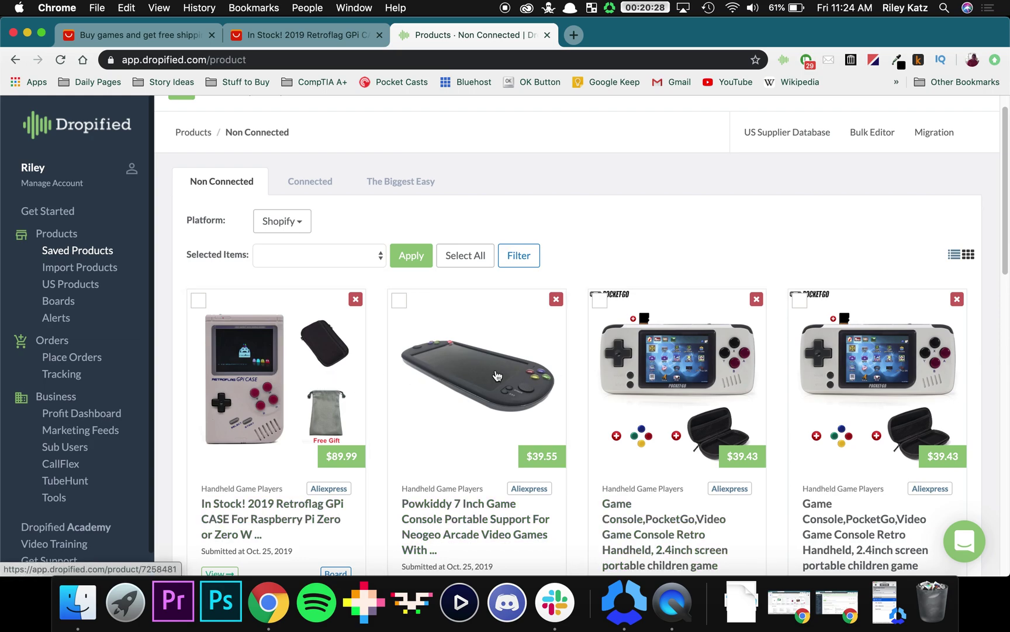
pyautogui.scroll(-2, 655, 357)
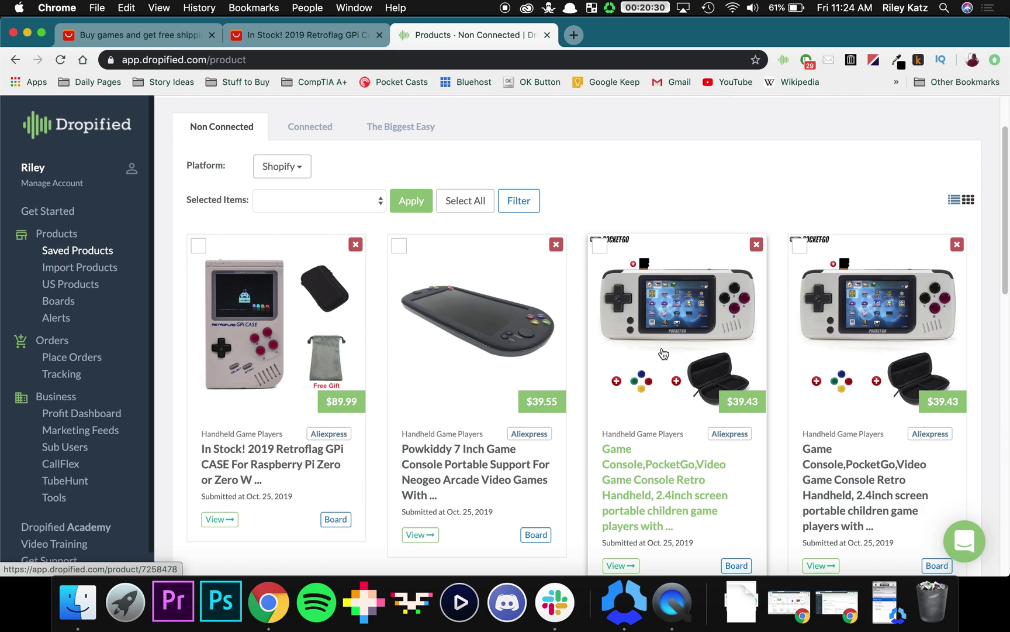
pyautogui.scroll(-2, 663, 353)
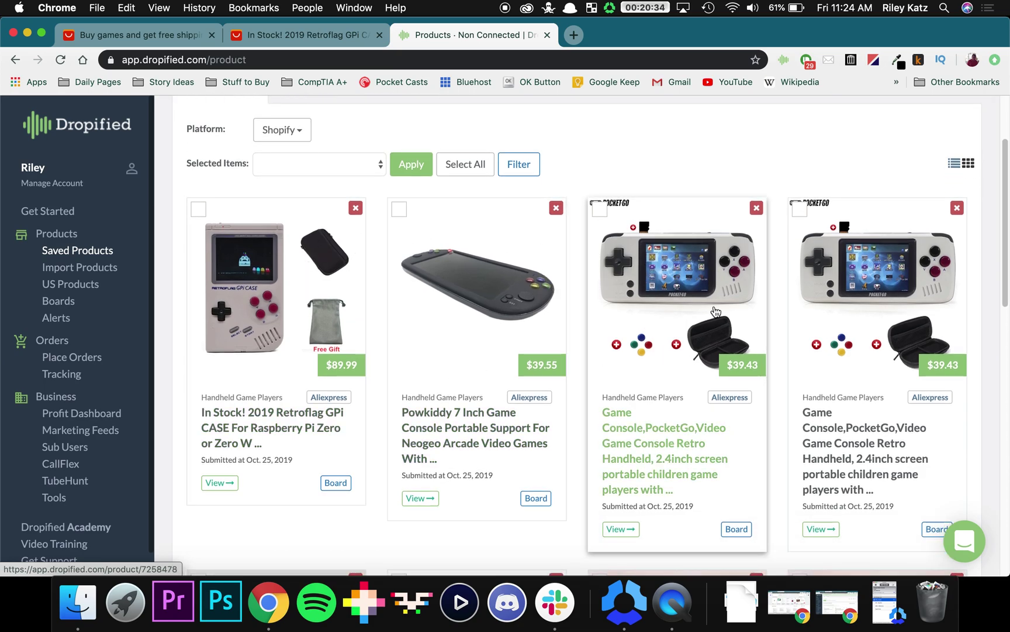
pyautogui.scroll(-1, 408, 297)
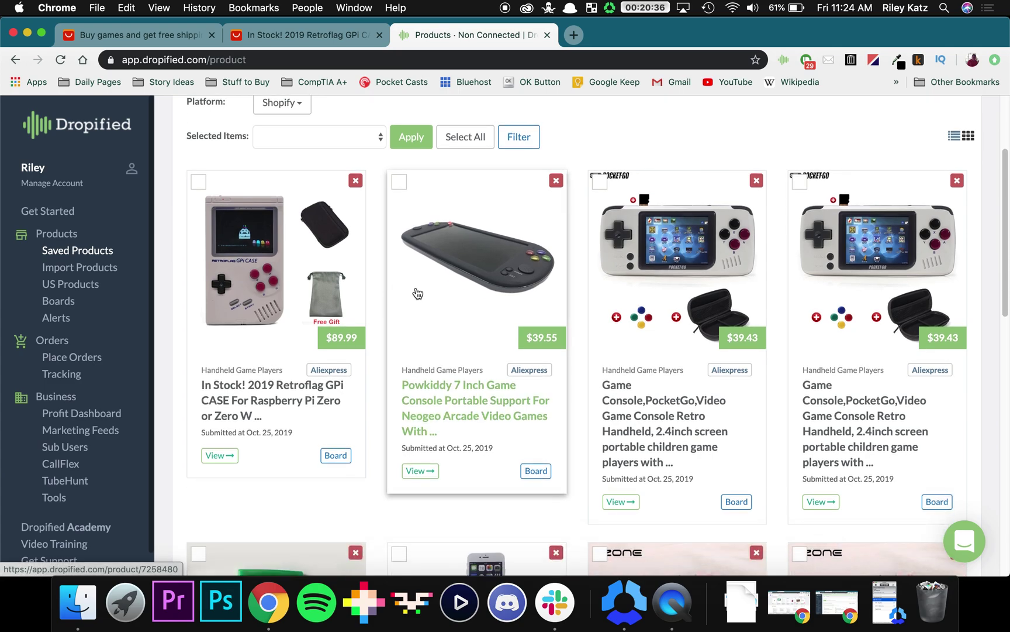
pyautogui.click(332, 457)
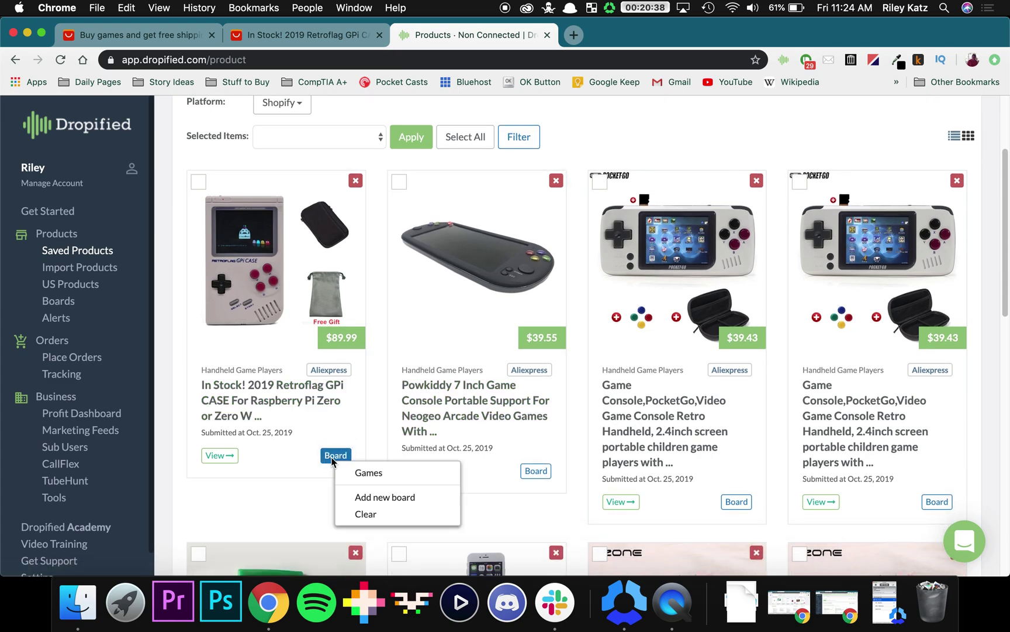
pyautogui.click(374, 473)
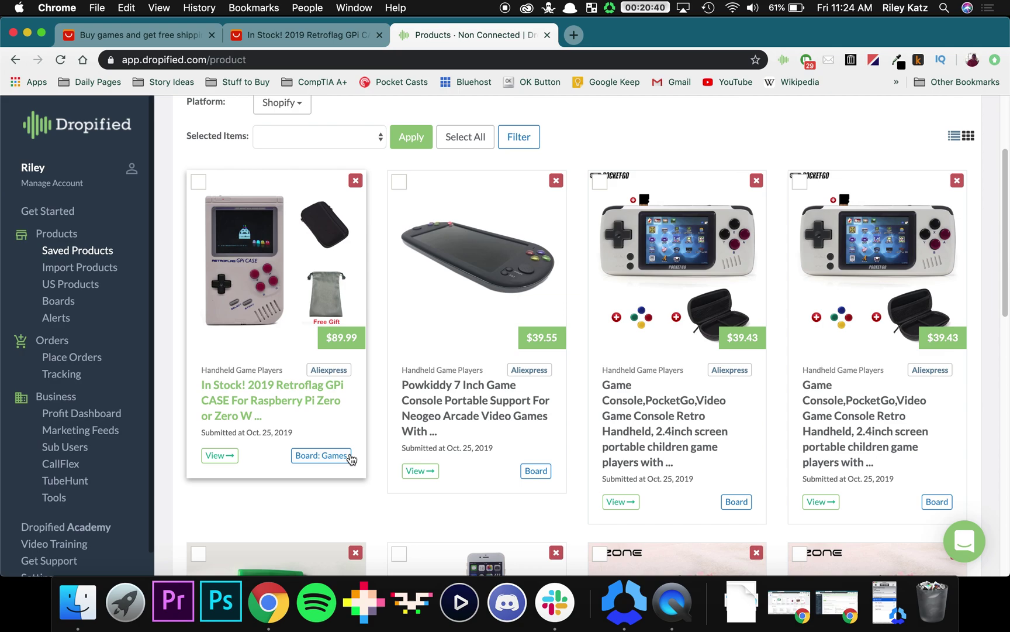
pyautogui.click(543, 474)
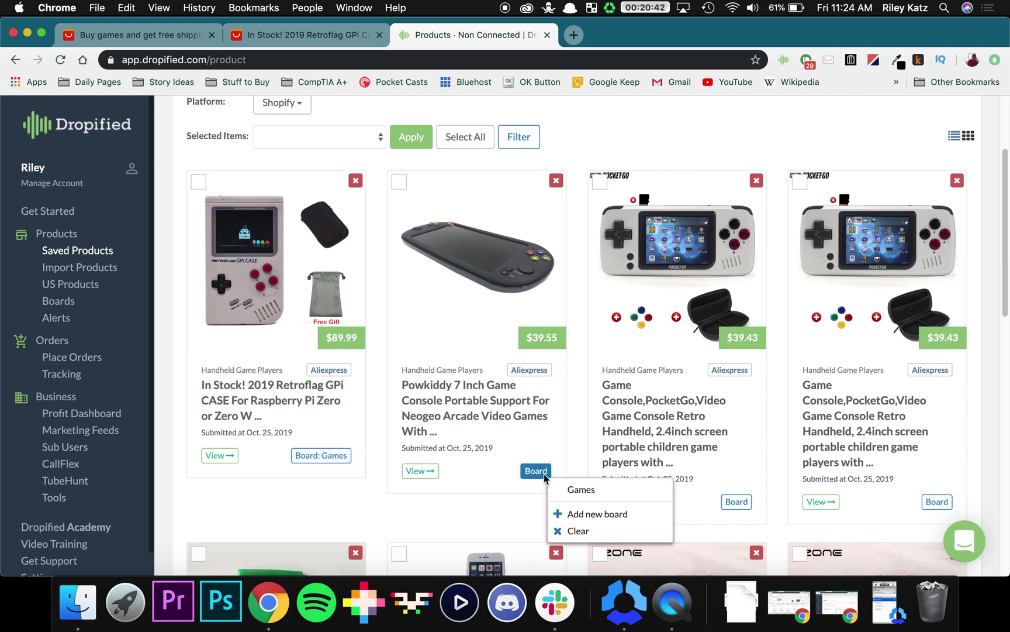
pyautogui.click(584, 494)
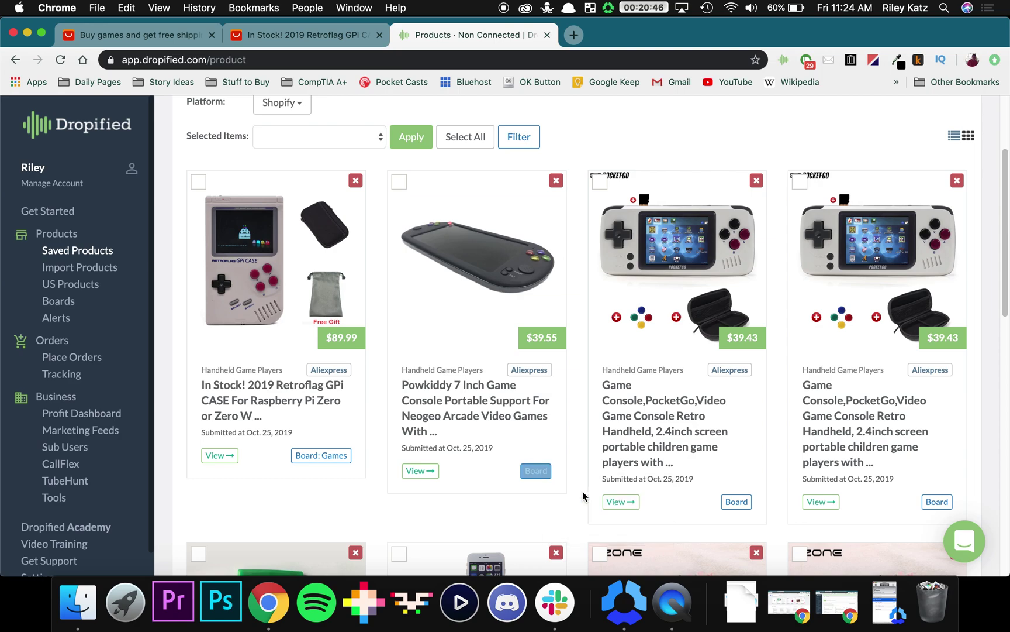
pyautogui.click(735, 503)
pyautogui.click(770, 522)
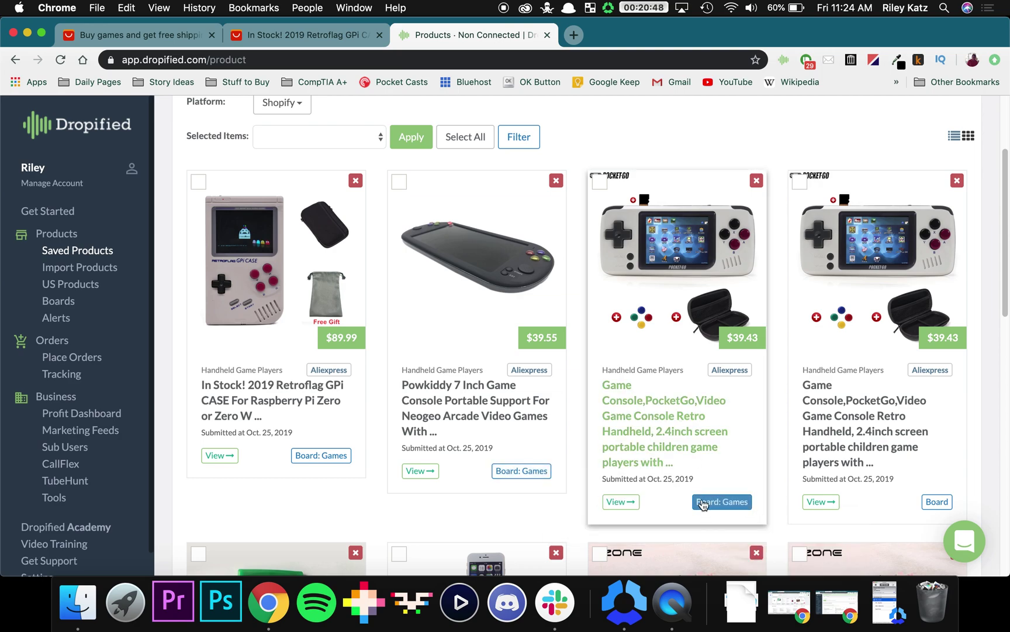
pyautogui.scroll(1, 467, 273)
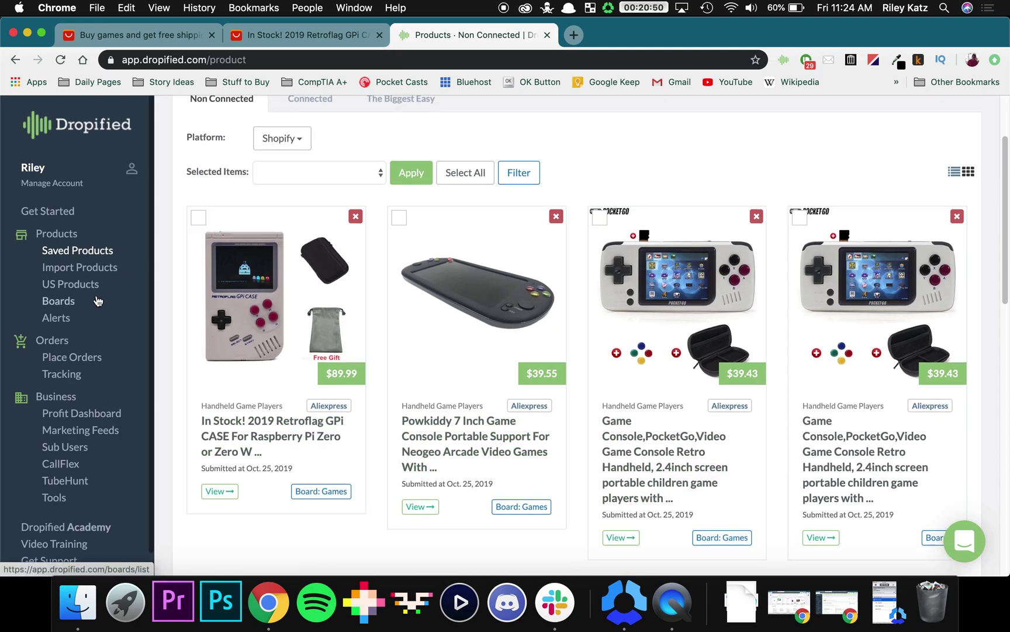
# - From the Boards list, open the Games board to view its three handheld consoles
pyautogui.click(73, 304)
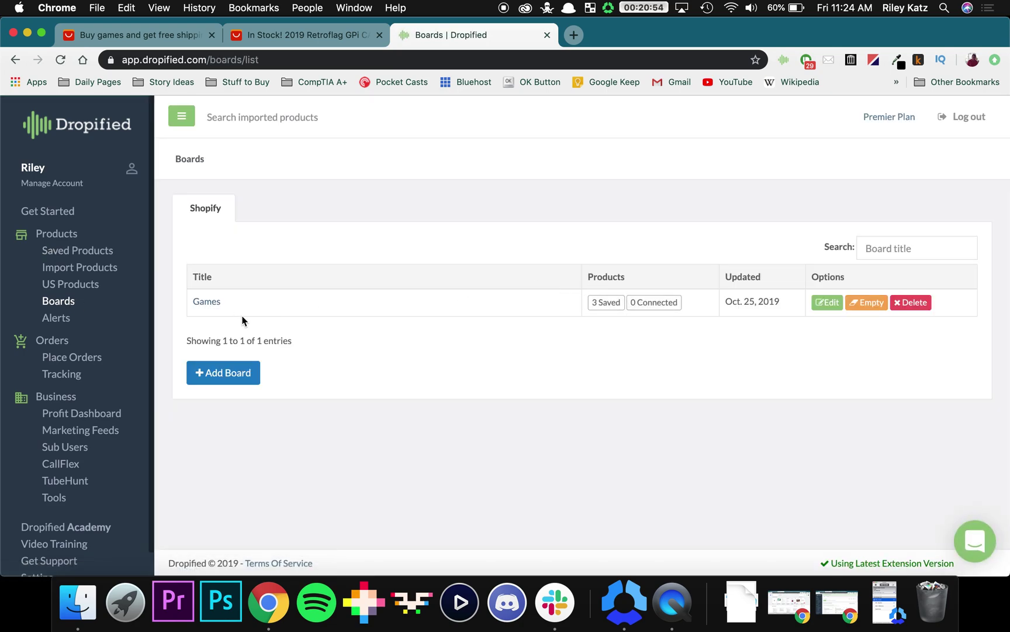
pyautogui.click(210, 303)
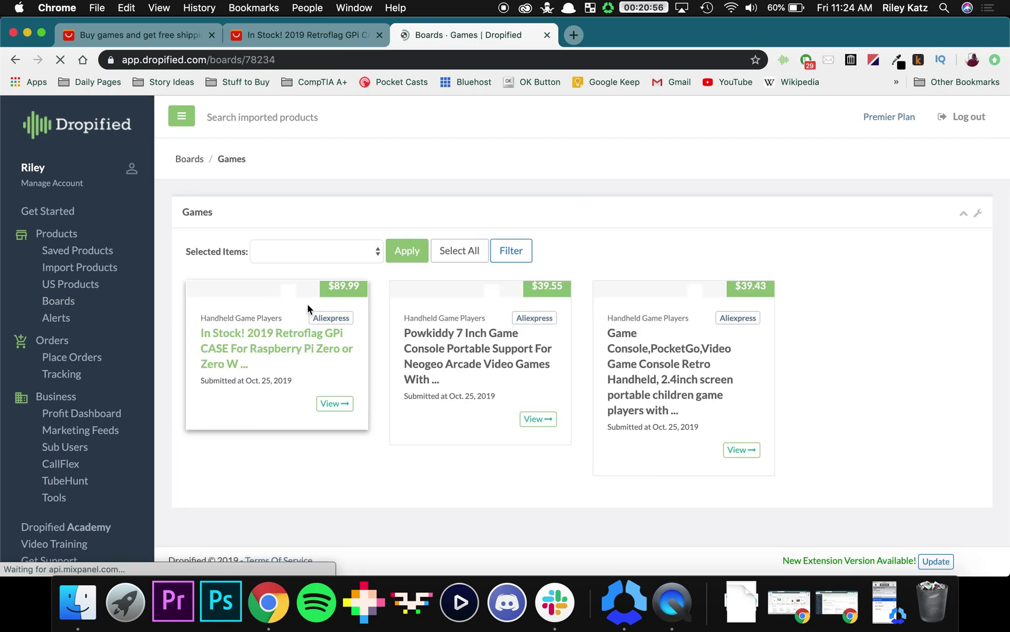
pyautogui.scroll(-3, 379, 334)
pyautogui.scroll(2, 451, 318)
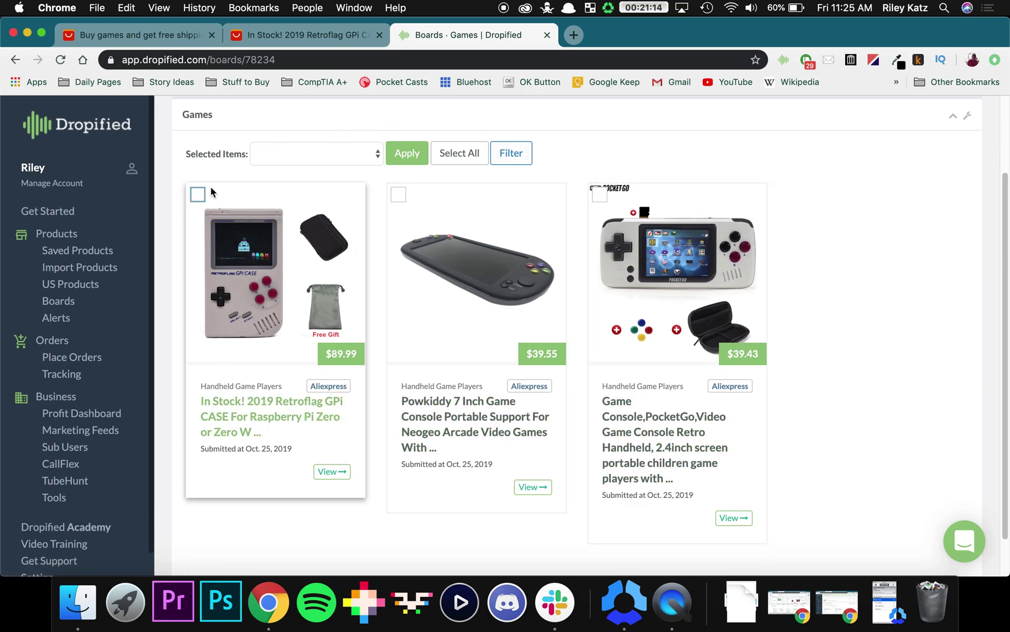
pyautogui.click(198, 194)
pyautogui.click(398, 195)
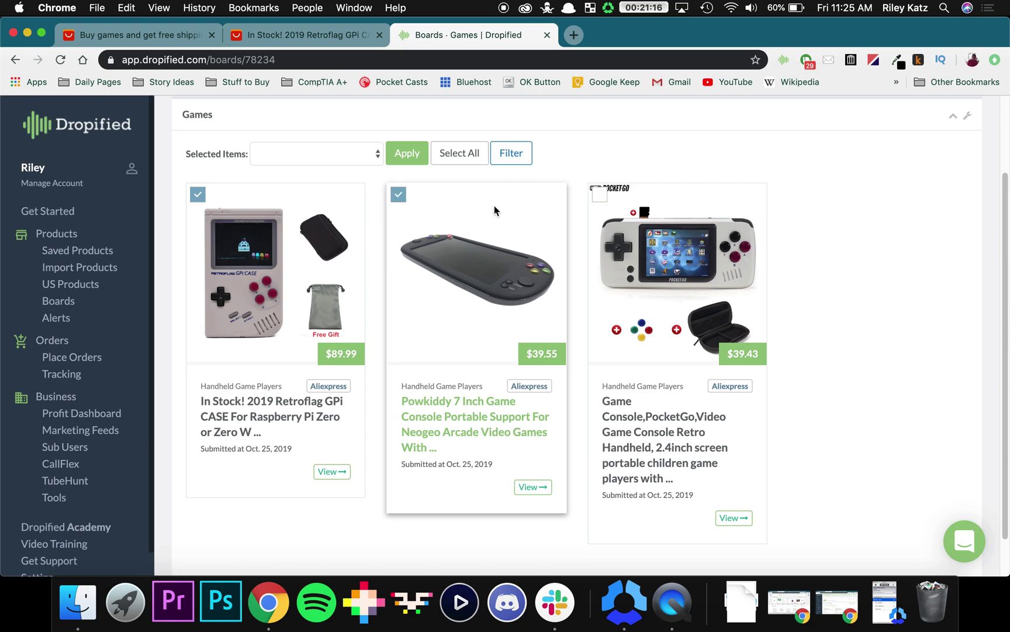
pyautogui.click(602, 197)
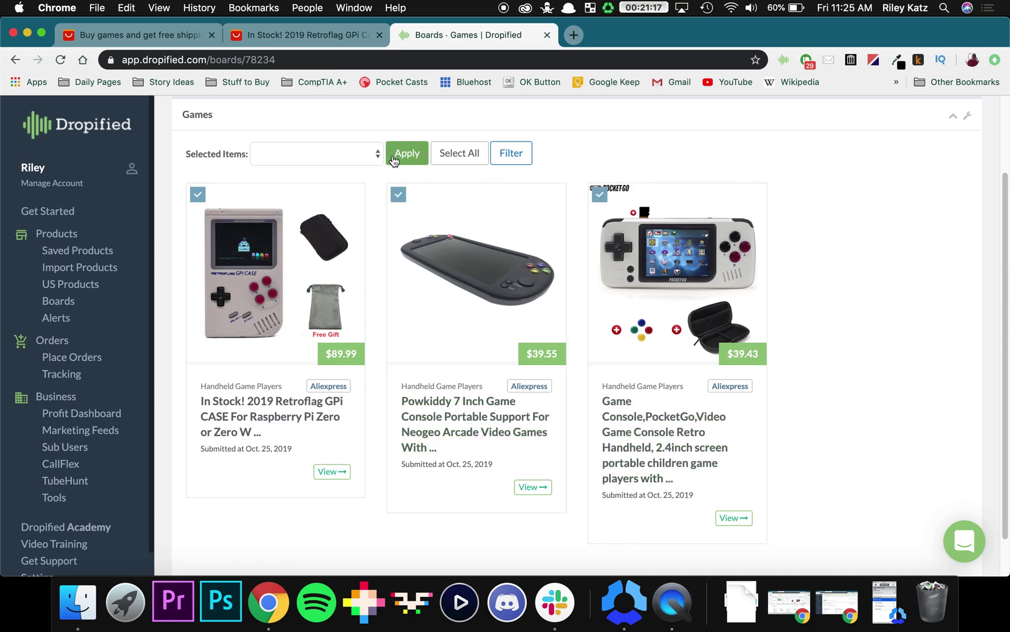
pyautogui.click(349, 157)
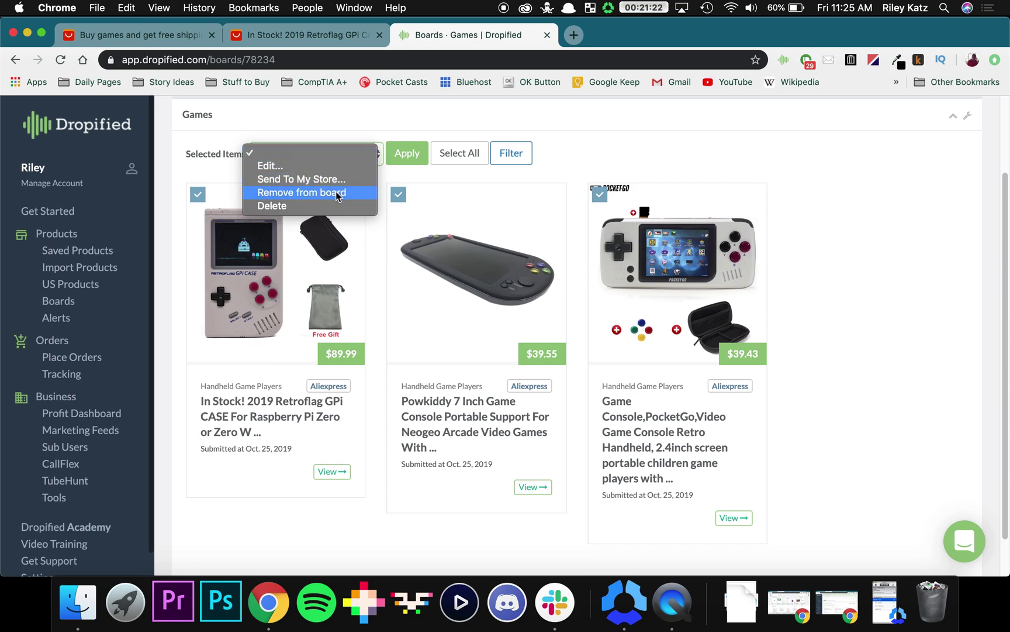
pyautogui.click(277, 170)
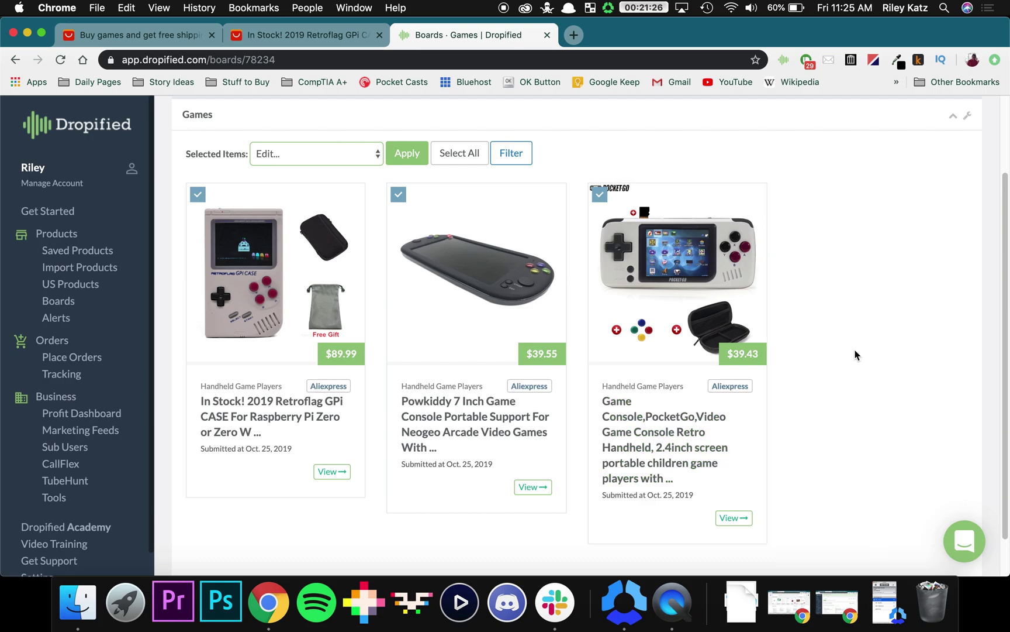
pyautogui.scroll(-1, 701, 350)
pyautogui.click(416, 145)
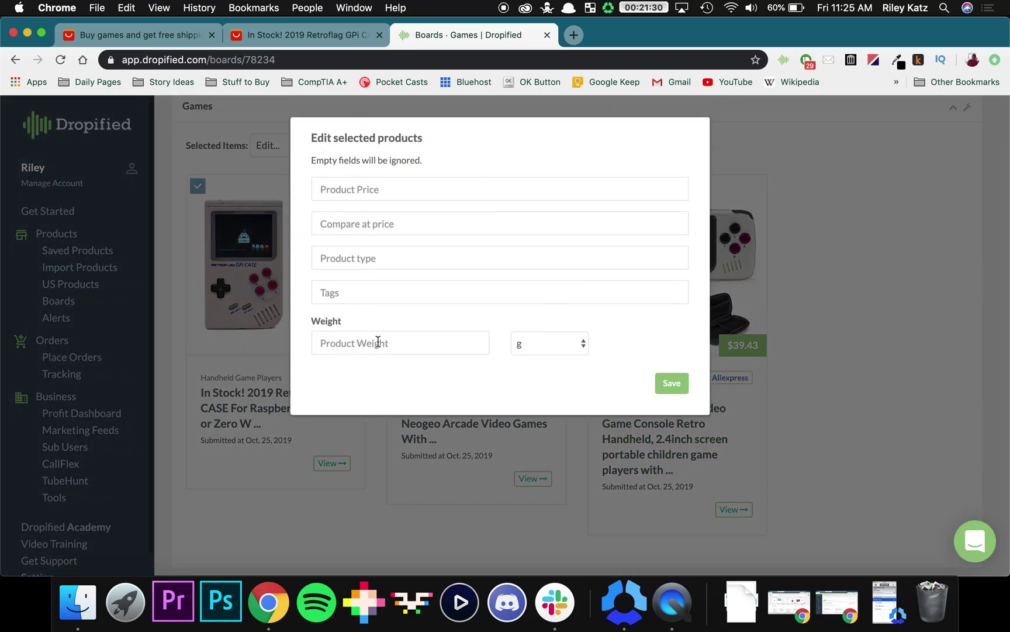
pyautogui.click(671, 383)
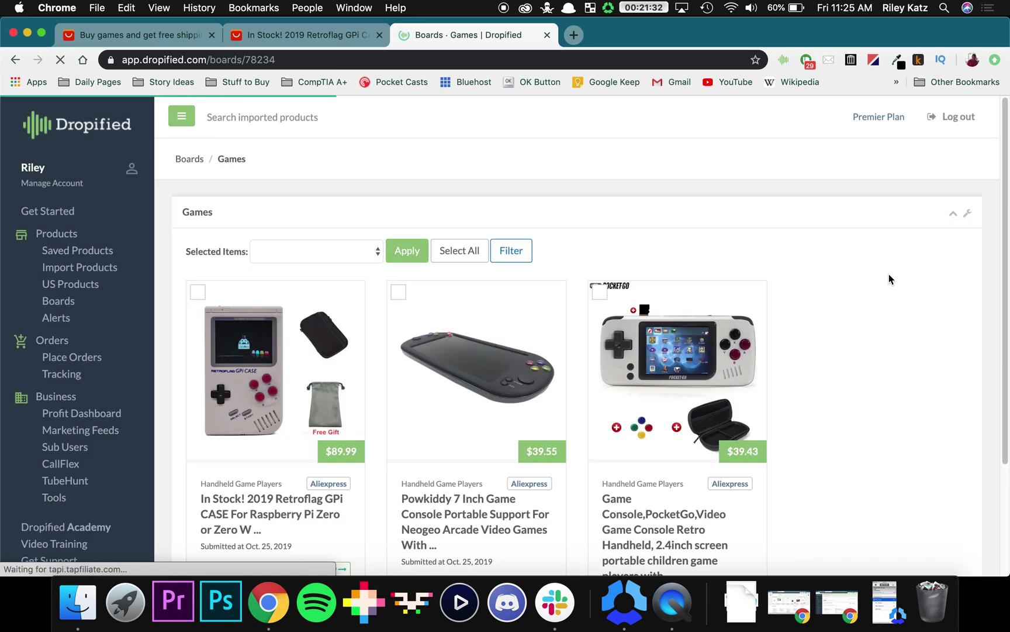